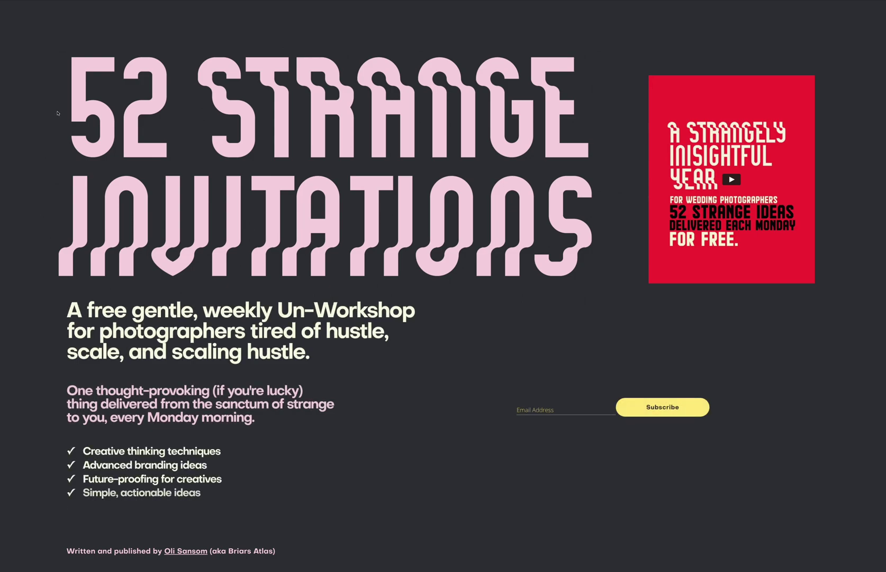
Review the published page's opening section and check the animation settings of the "One new idea every Monday" line
scroll(234, 433, "down", 1)
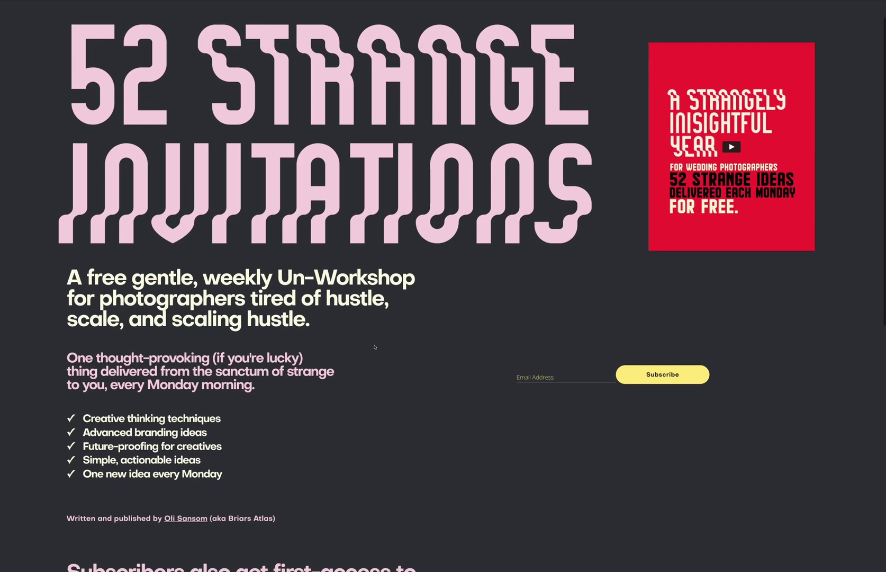
scroll(318, 265, "up", 1)
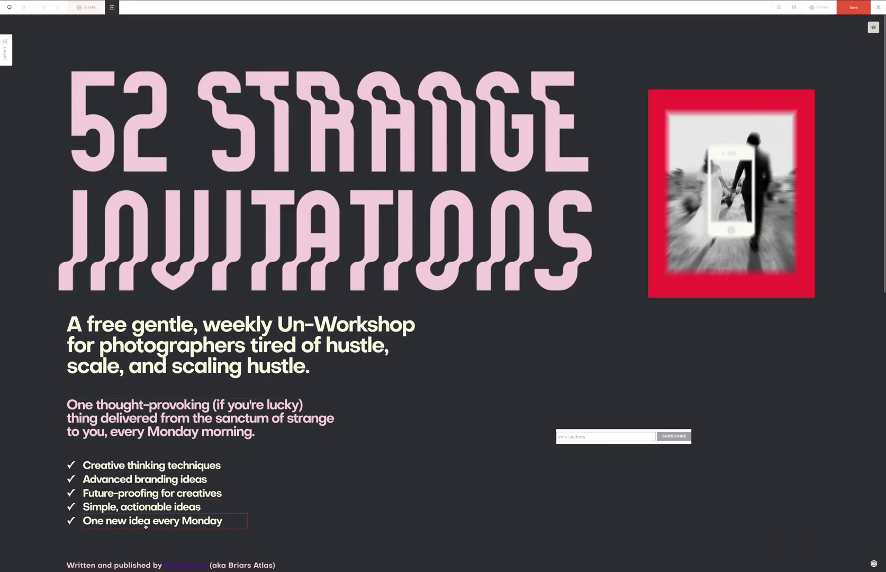
left_click(145, 526)
left_click(873, 49)
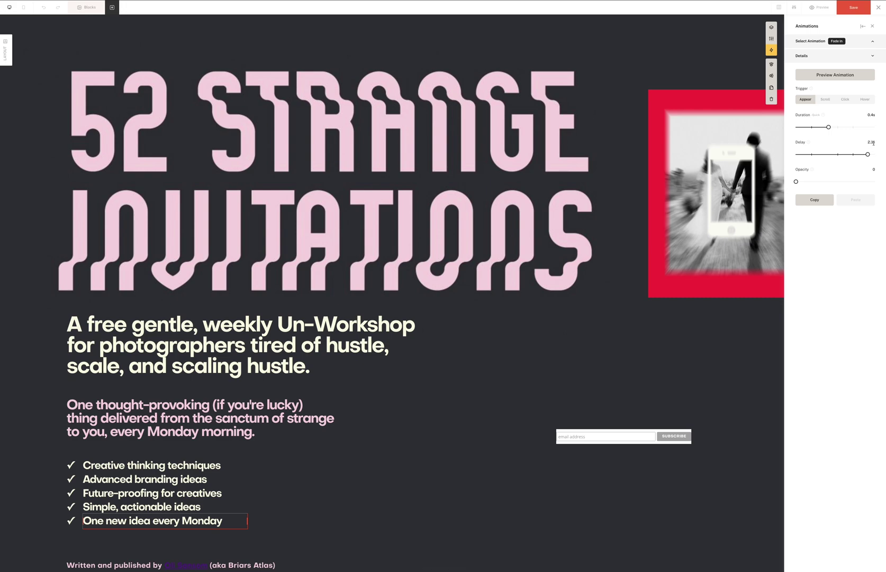
Apply a Fade In animation with a 2.5 s delay to the "Written and published by" line
left_click(873, 41)
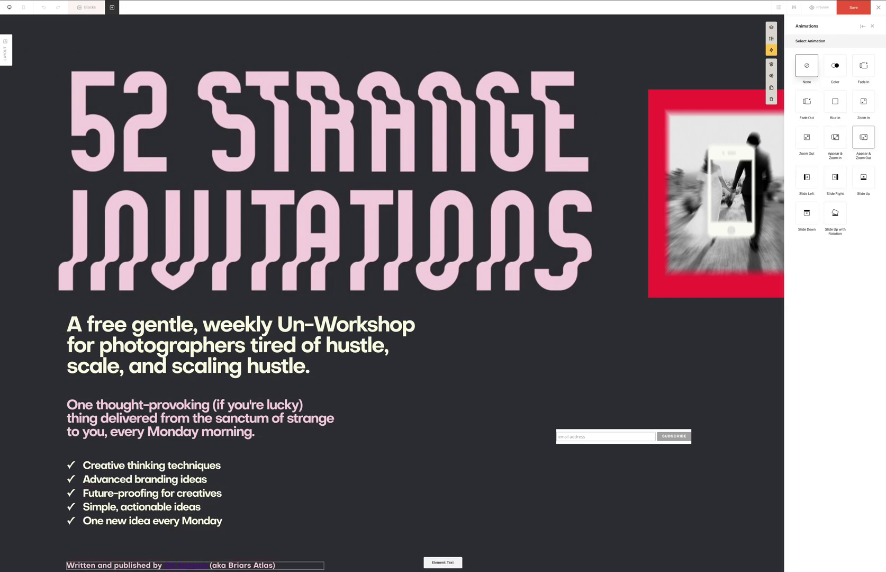
left_click(867, 71)
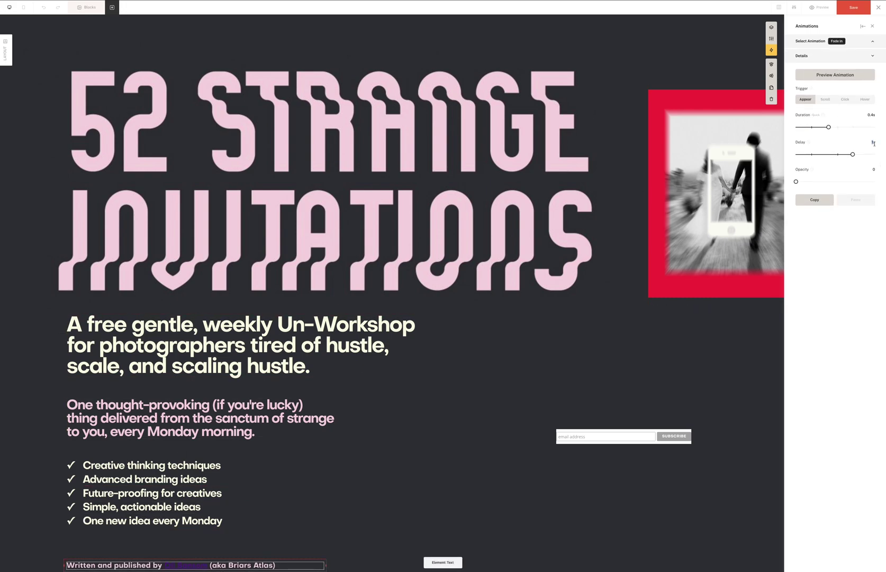
type("2.5")
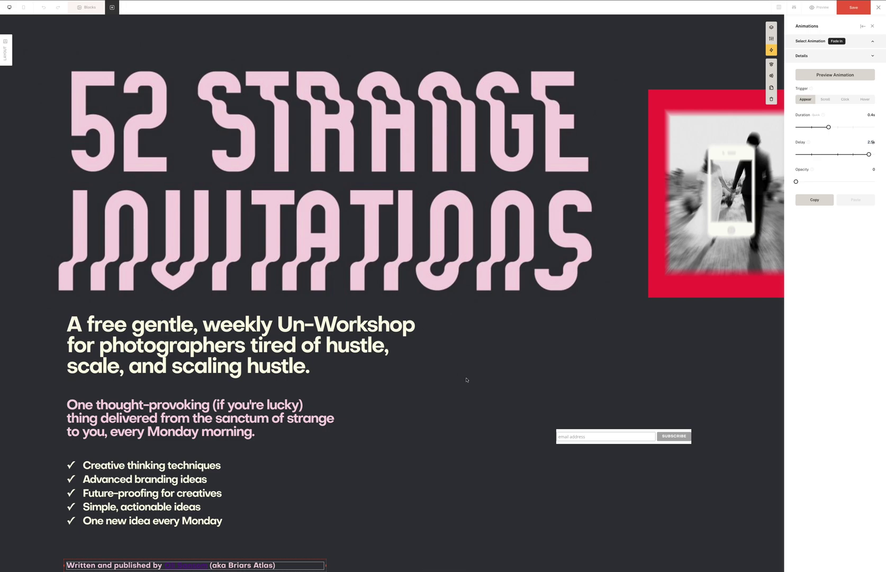
left_click(467, 379)
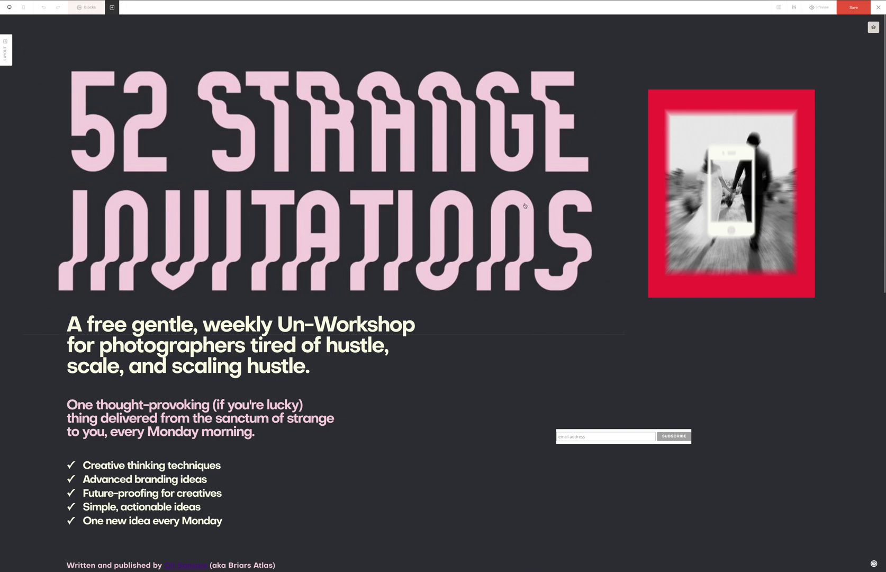
left_click(370, 159)
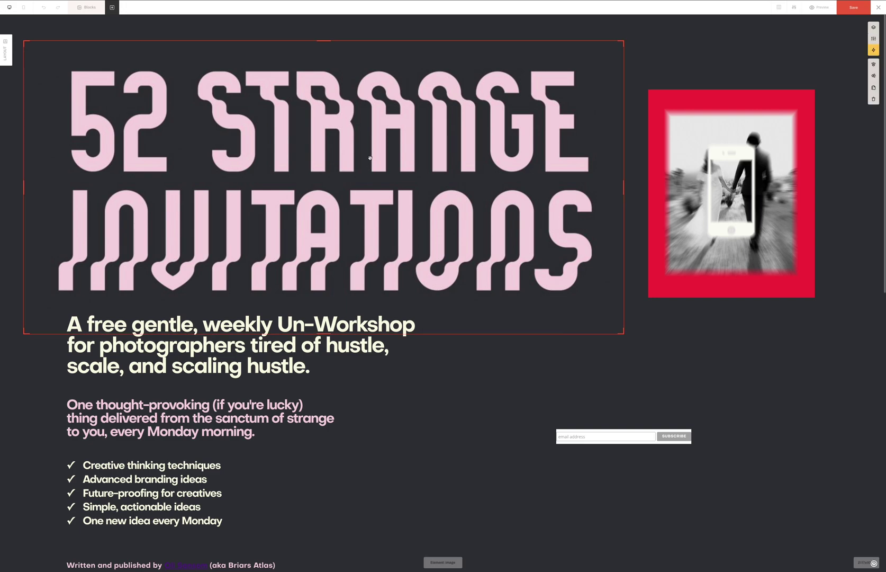
scroll(370, 357, "down", 3)
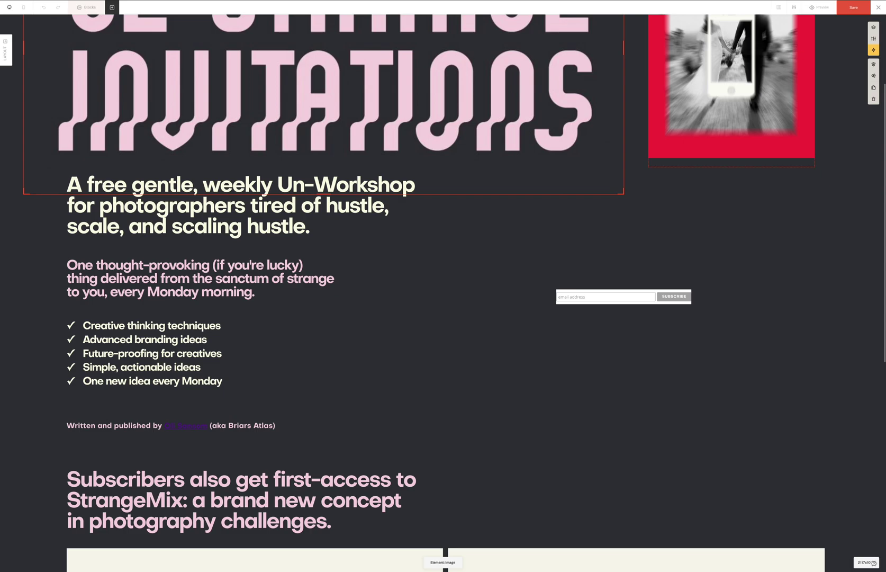
scroll(359, 268, "down", 7)
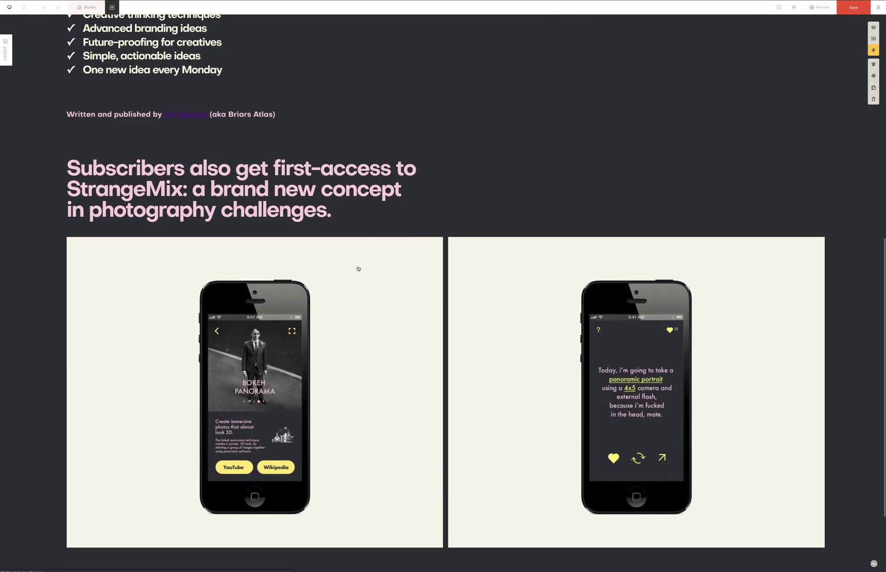
scroll(509, 358, "up", 3)
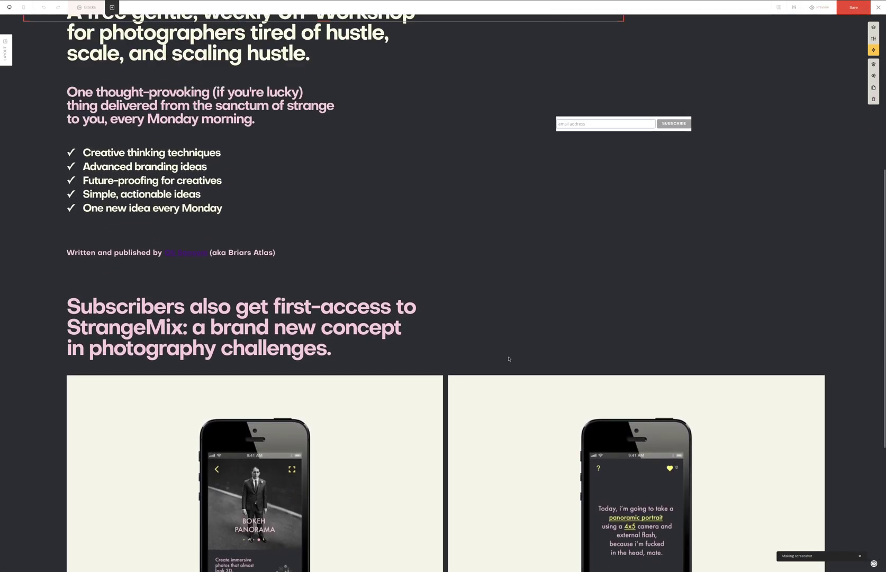
scroll(401, 386, "up", 4)
scroll(411, 265, "down", 4)
Apply the Slide Up with Rotation animation to the "Subscribers also get first-access to StrangeMix" heading
left_click(313, 330)
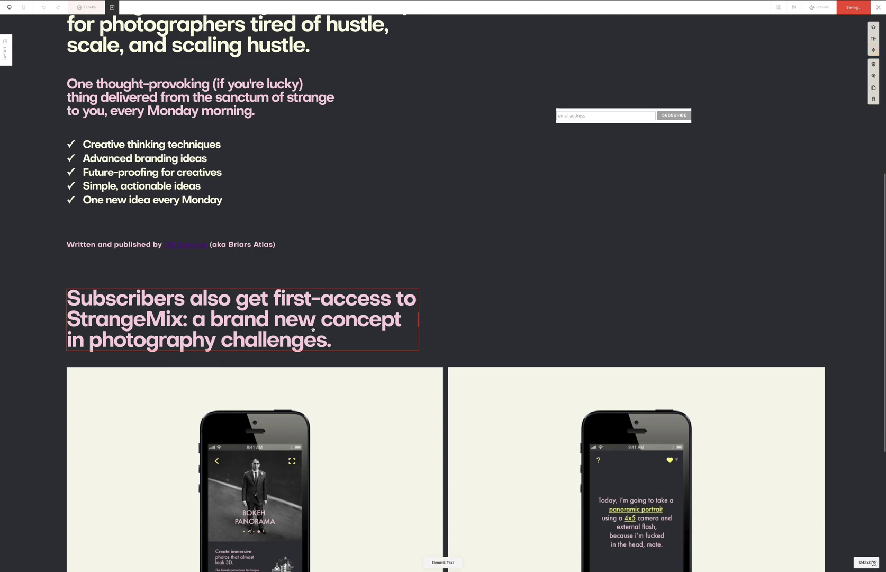
left_click(874, 50)
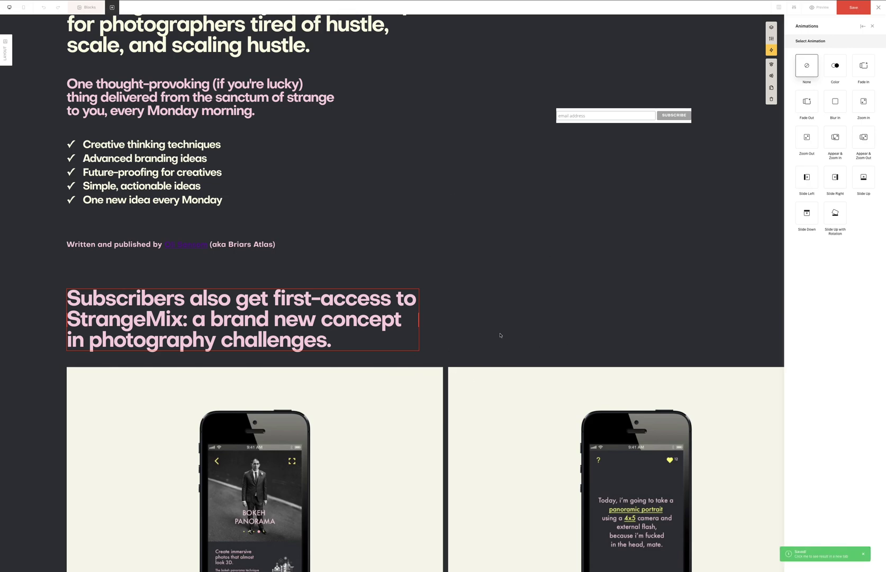
scroll(499, 344, "down", 5)
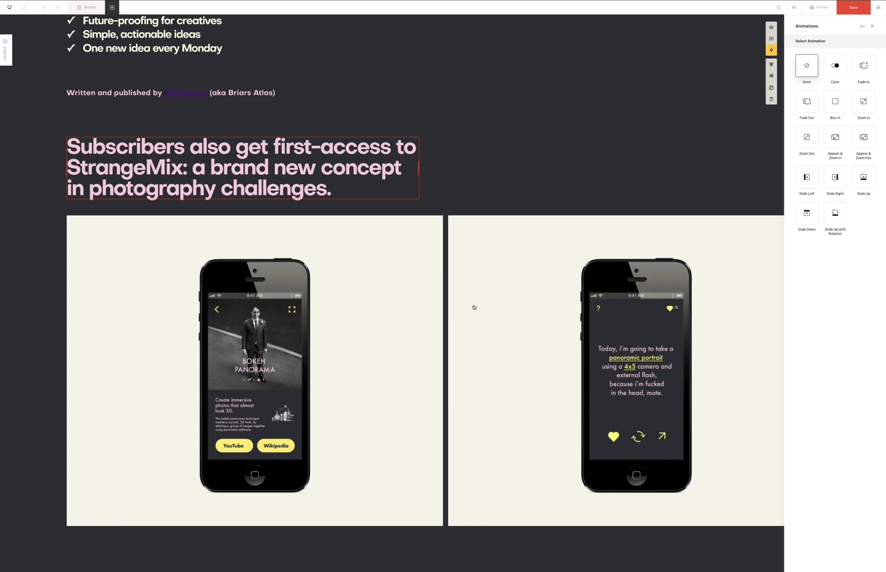
left_click(304, 331)
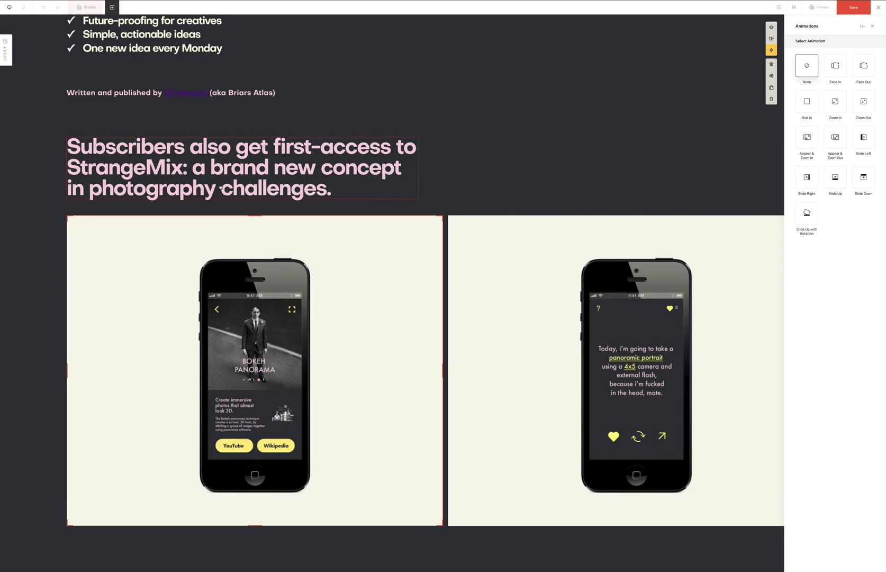
left_click(339, 166)
scroll(493, 165, "up", 1)
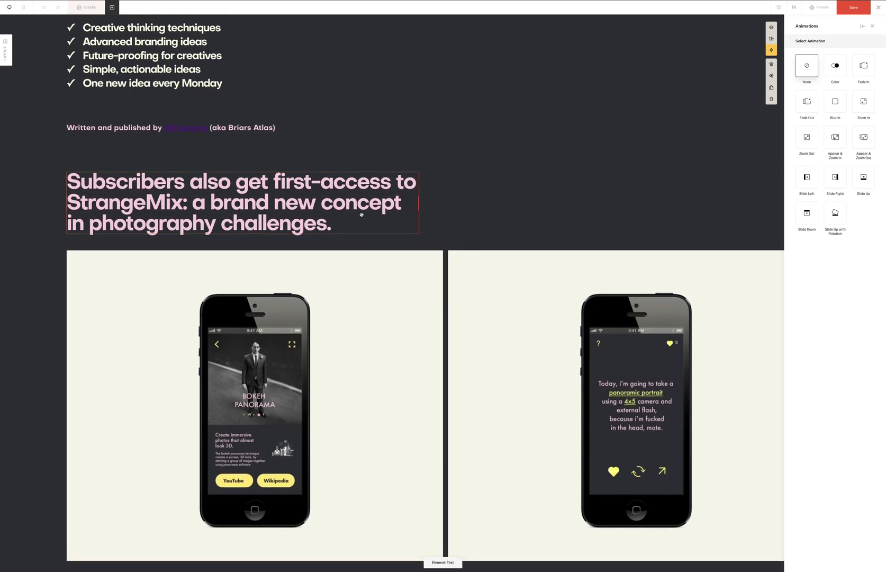
left_click(835, 213)
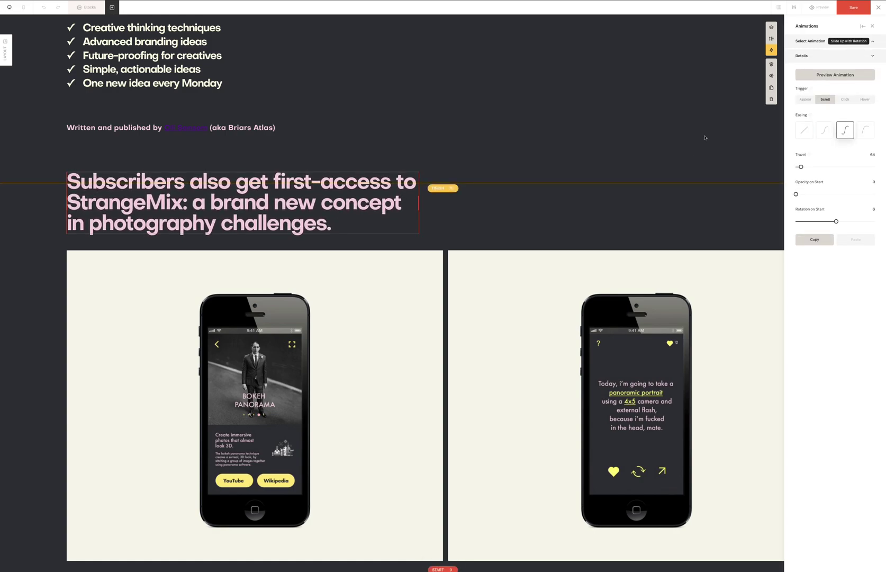
Preview the StrangeMix heading's animation, trying the Appear trigger and returning to the Scroll trigger
left_click(835, 75)
left_click(819, 101)
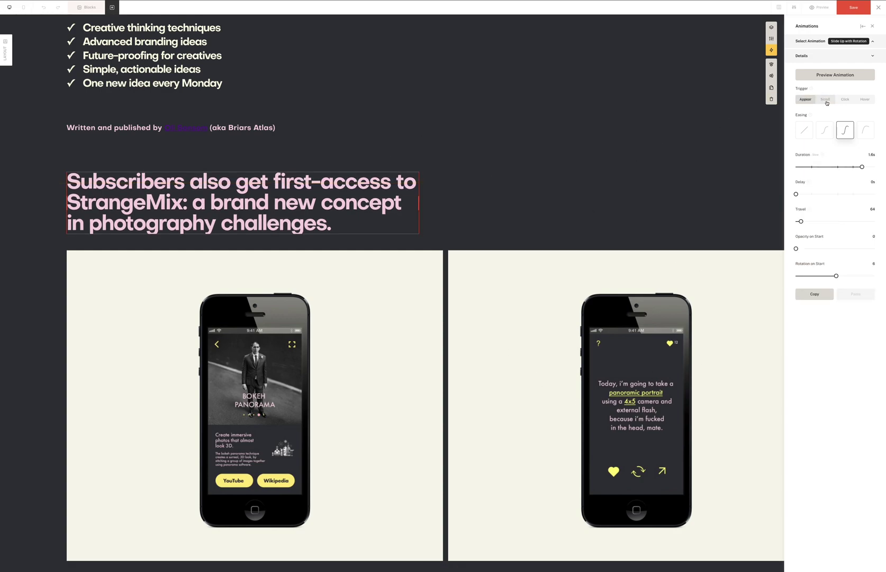
left_click(826, 101)
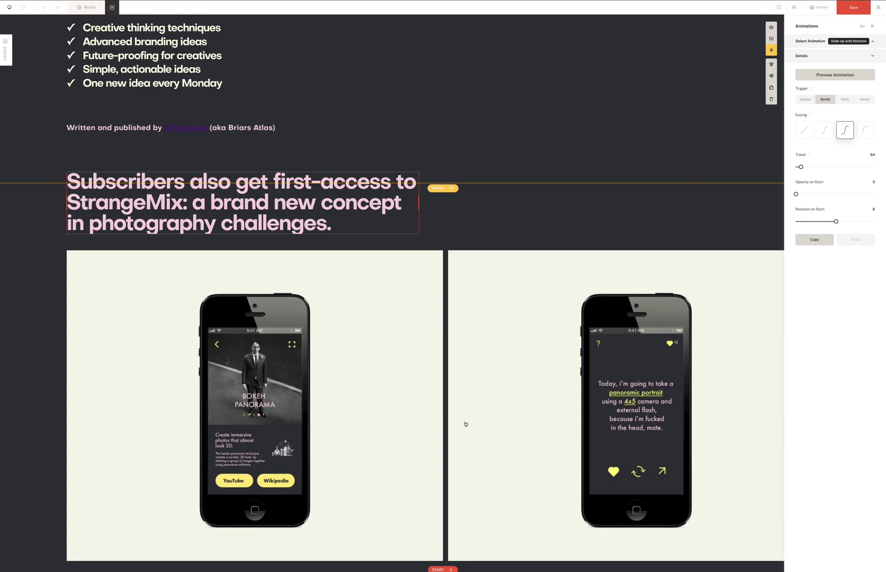
left_click(406, 349)
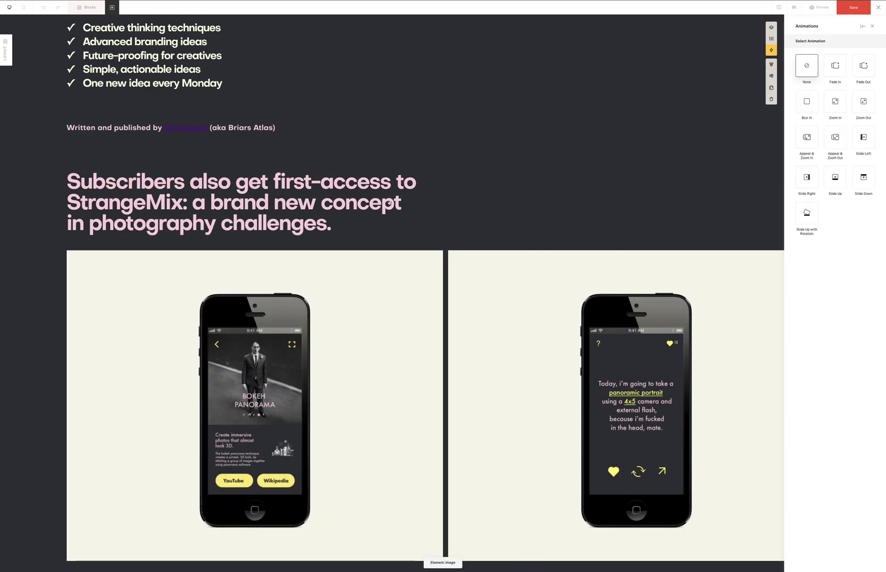
left_click(241, 203)
left_click(833, 77)
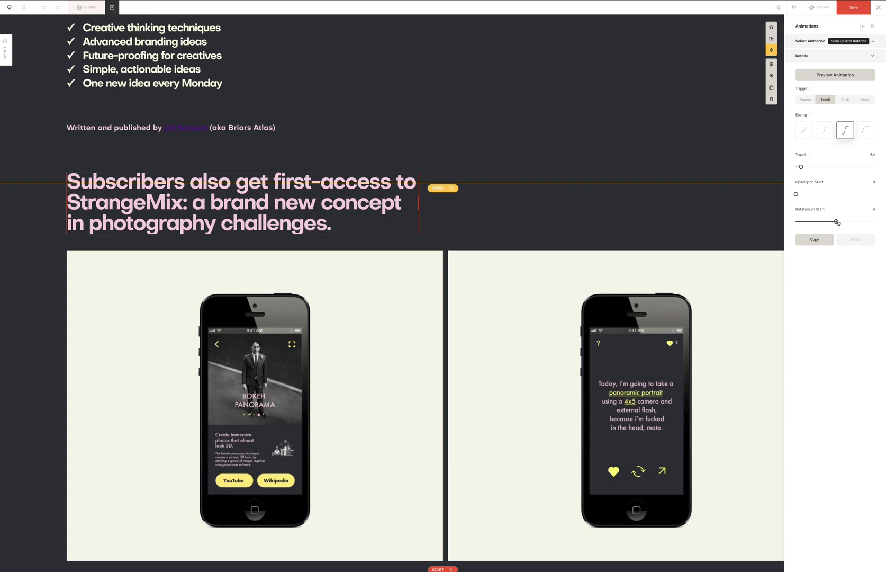
Try other start rotations for the heading's animation, previewing the effect, and return Rotation on Start to 6
left_click(829, 76)
mouse_move(846, 225)
left_mouse_down()
mouse_move(856, 225)
mouse_move(844, 221)
left_mouse_up()
left_click(836, 78)
mouse_move(843, 222)
left_mouse_down()
mouse_move(834, 223)
mouse_move(844, 222)
left_mouse_up()
key("Delete")
key("Delete")
type("6")
left_click(544, 145)
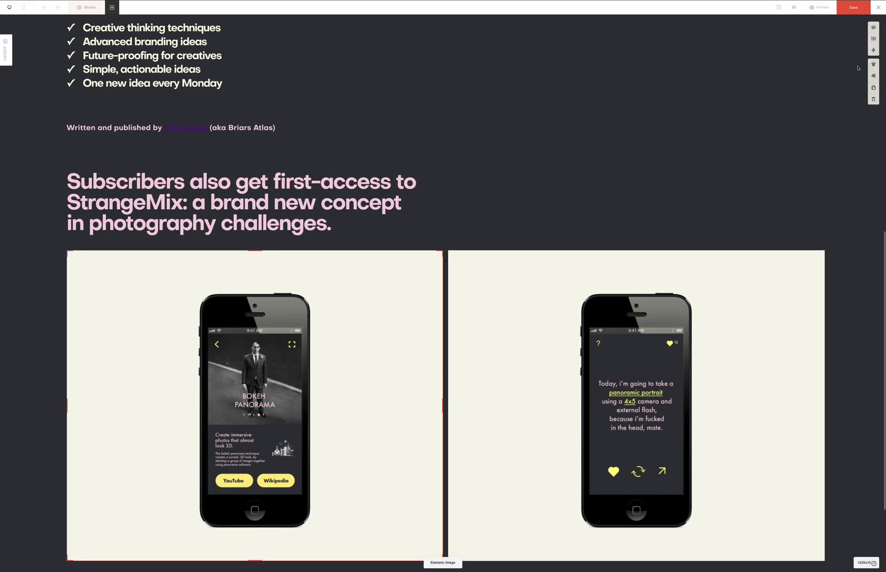
Apply a scroll-triggered Slide Up animation to the phone image showing the panoramic portrait text
left_click(873, 50)
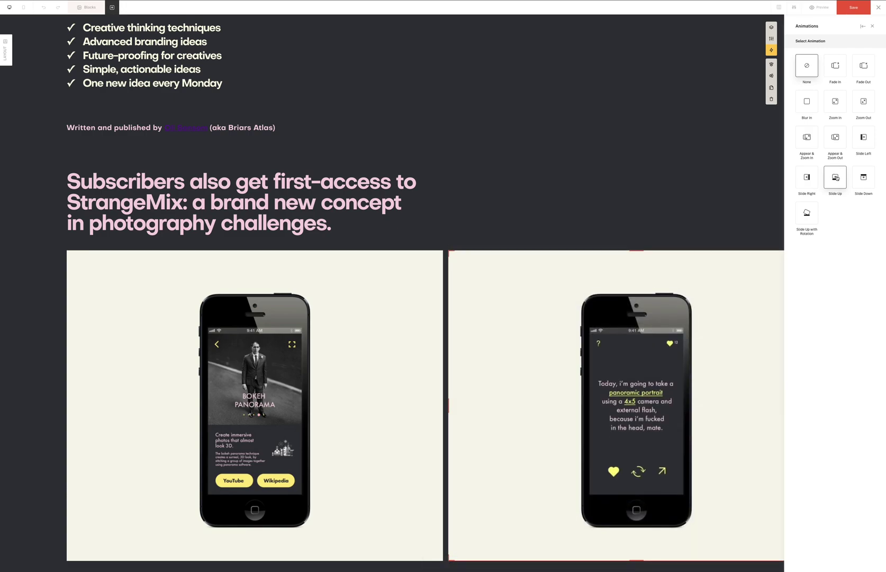
left_click(836, 178)
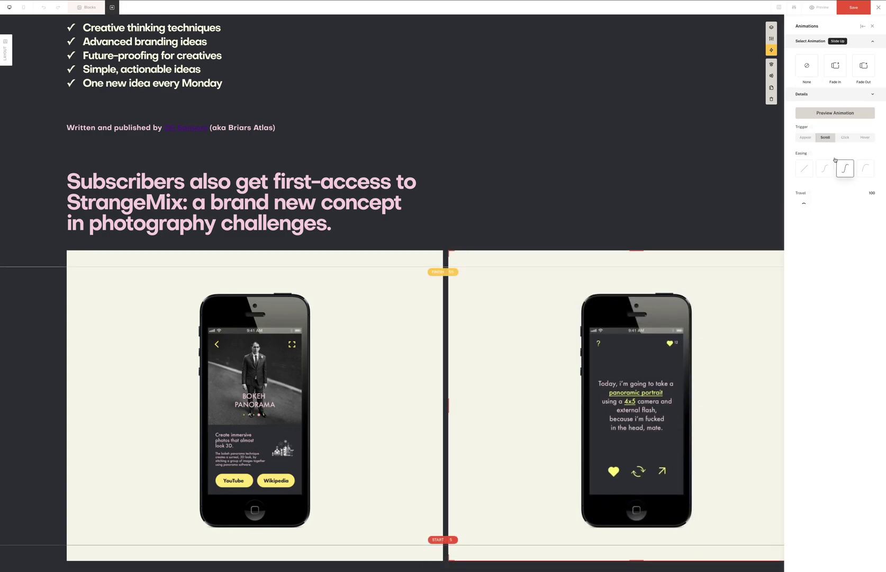
left_click(417, 258)
left_click(476, 258)
Apply a scroll-triggered Slide Right animation to the Bokeh Panorama phone image
left_click(418, 271)
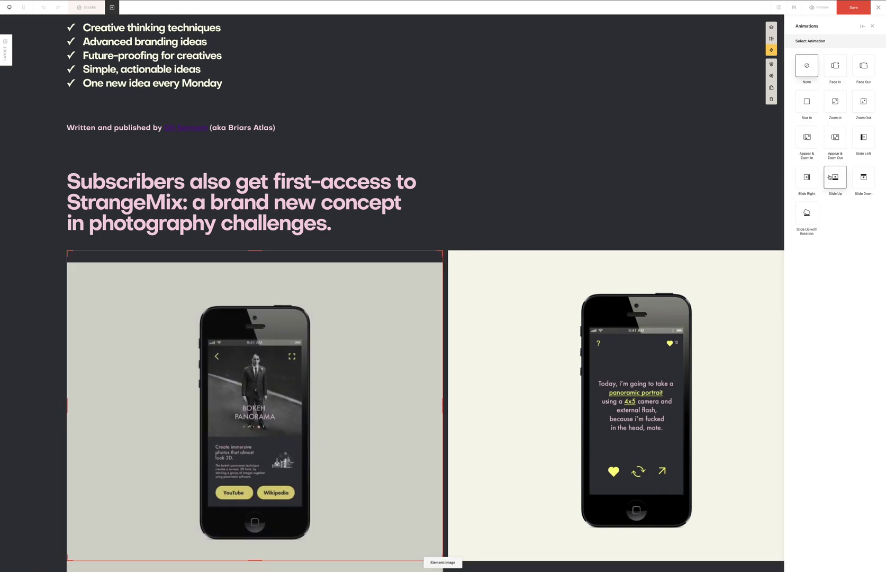
left_click(806, 177)
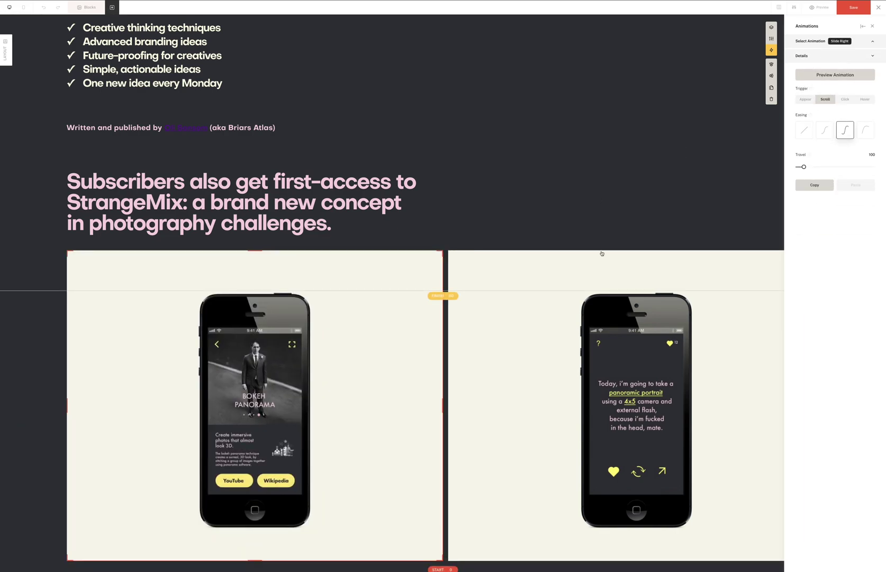
left_click(593, 290)
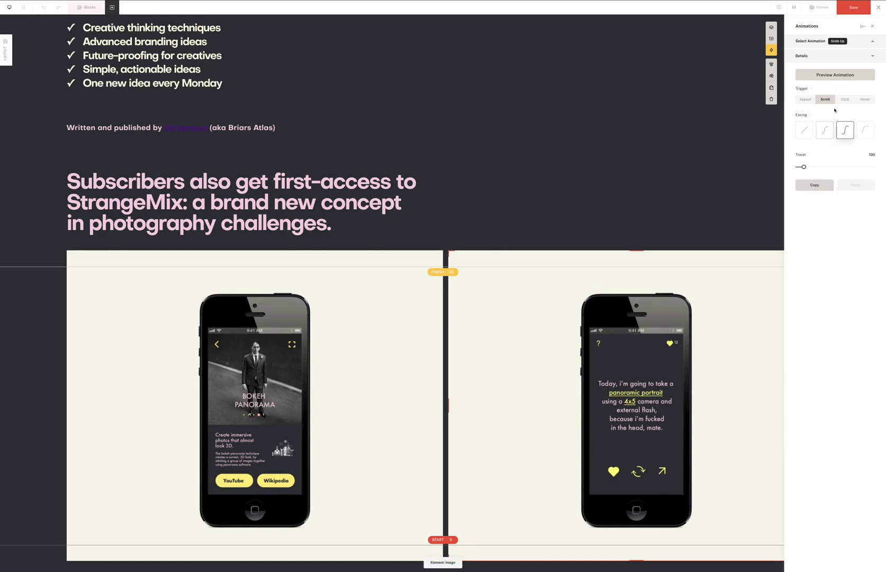
left_click(414, 271)
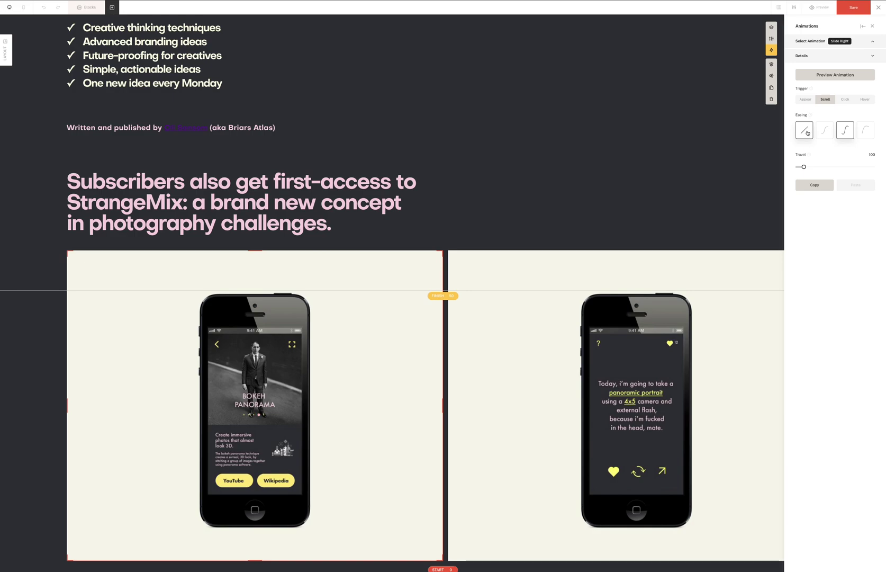
left_click(819, 43)
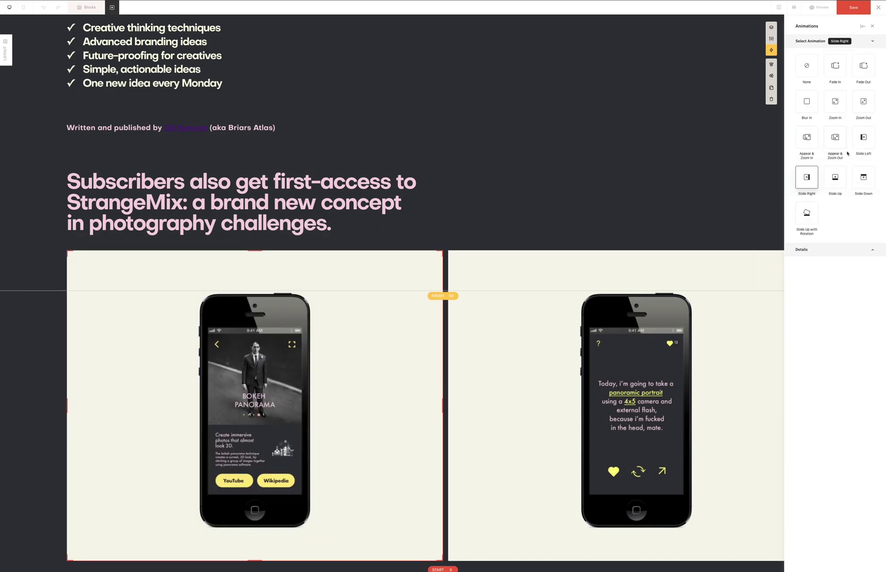
left_click(815, 249)
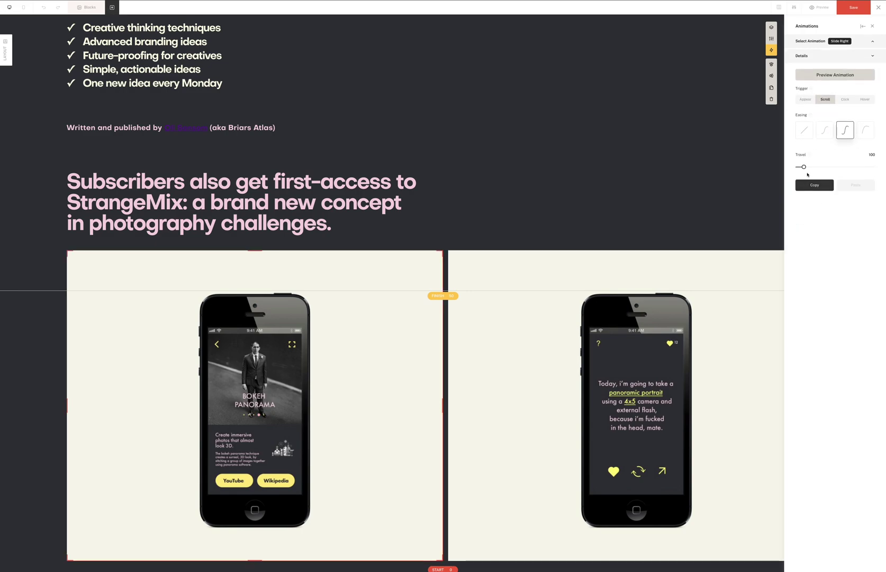
Compare the easing curves for the Bokeh Panorama image's Slide Right animation and return to the third curve
left_click(804, 135)
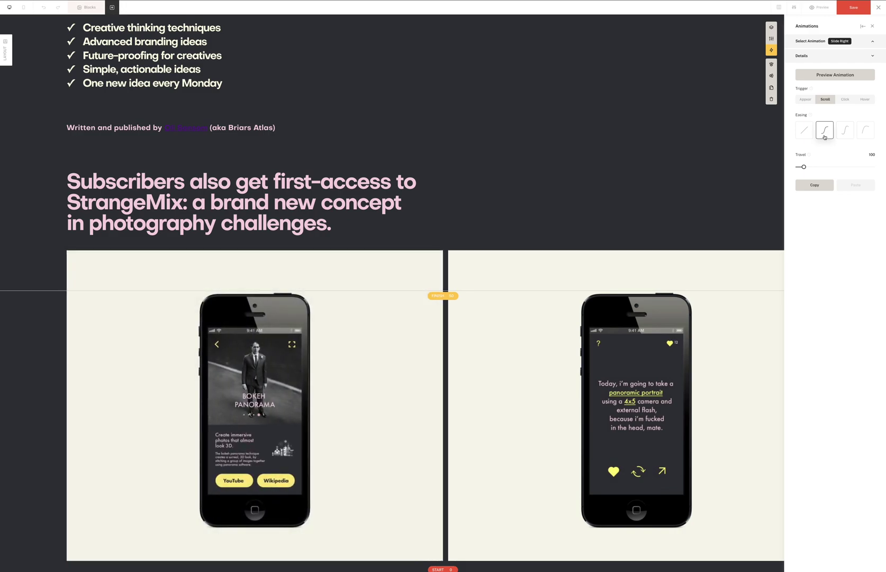
left_click(827, 137)
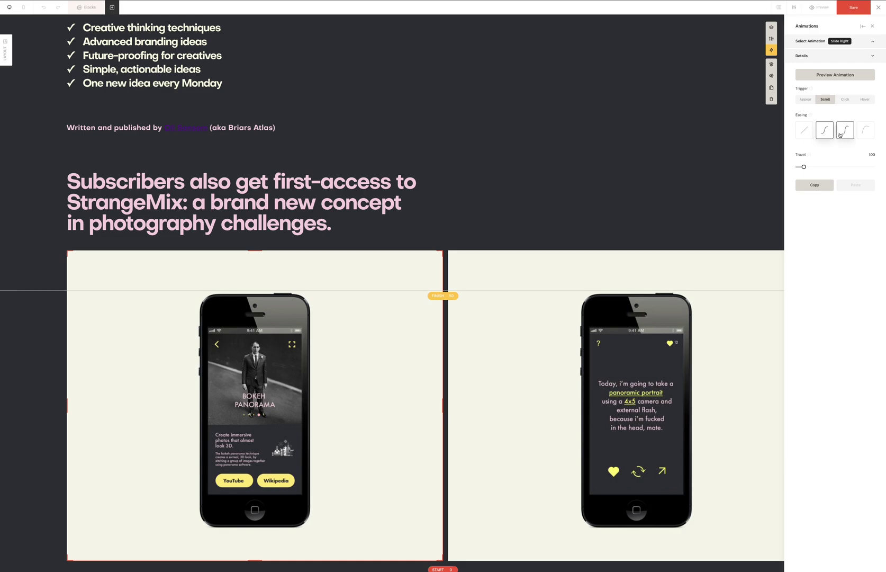
left_click(845, 133)
left_click(848, 137)
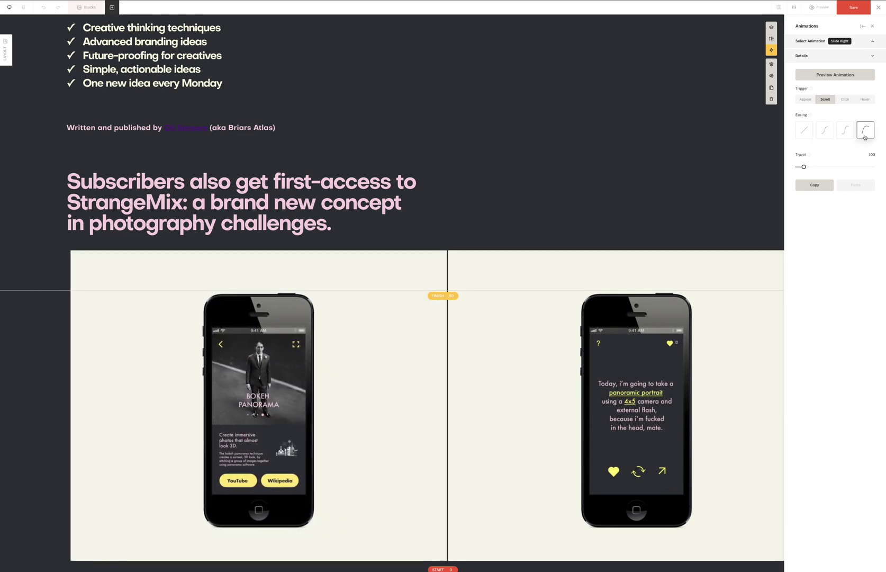
left_click(854, 137)
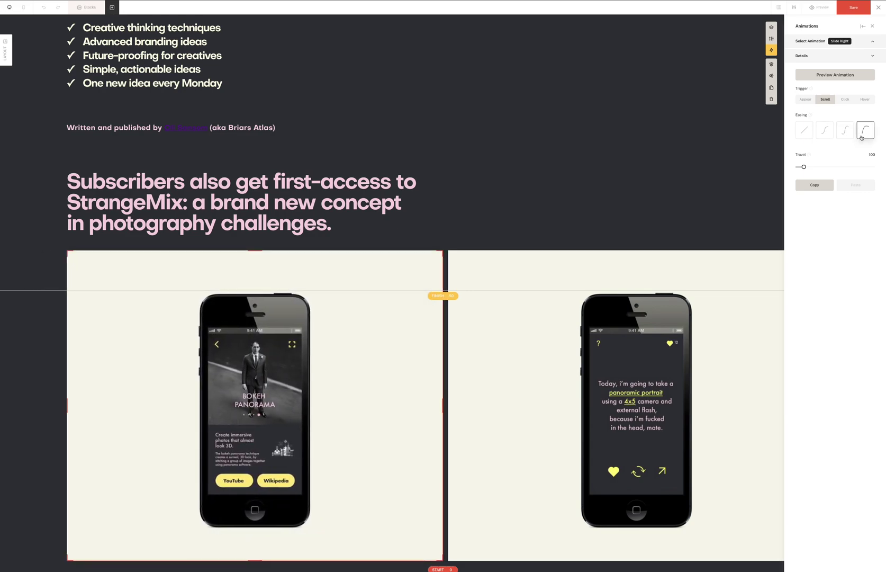
left_click(849, 135)
left_click(697, 260)
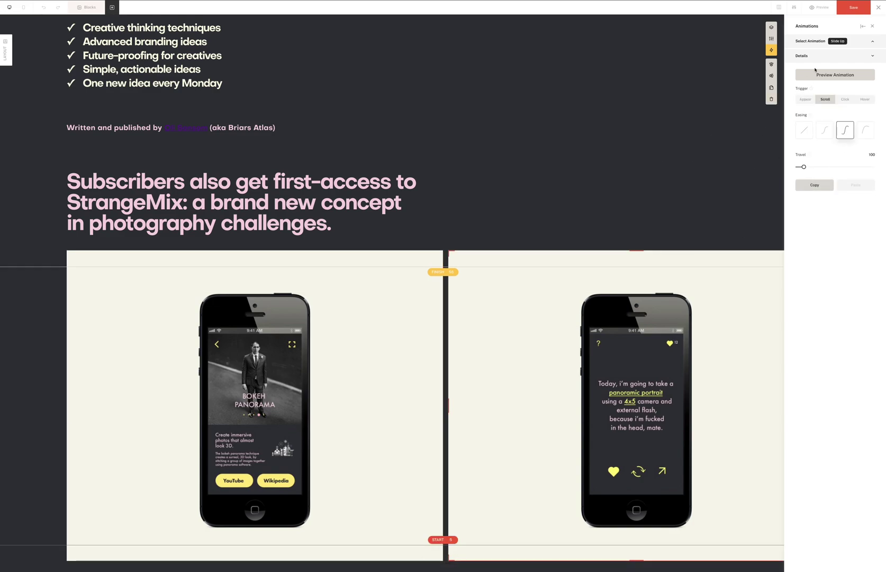
Save the page and review the animation settings of the Bokeh Panorama image and the "Subscribers also get first-access" heading
left_click(853, 13)
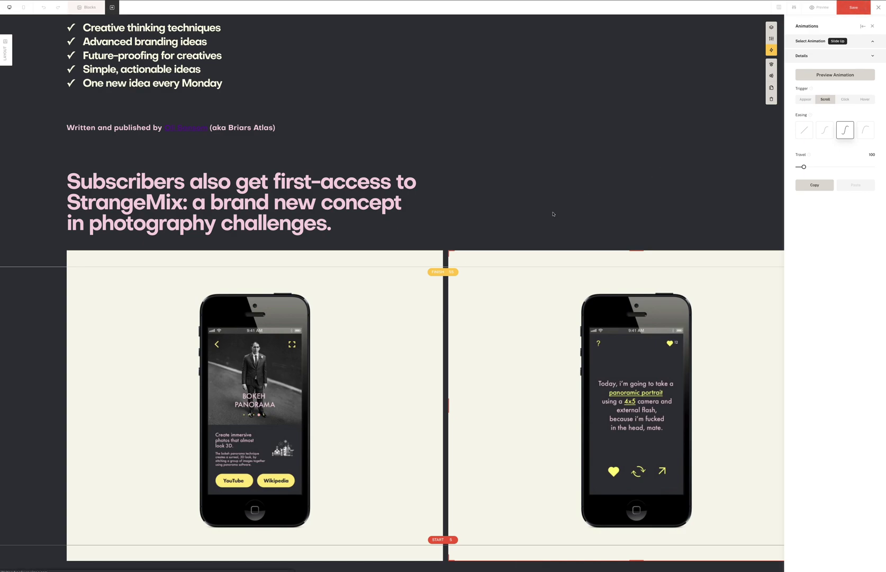
left_click(422, 272)
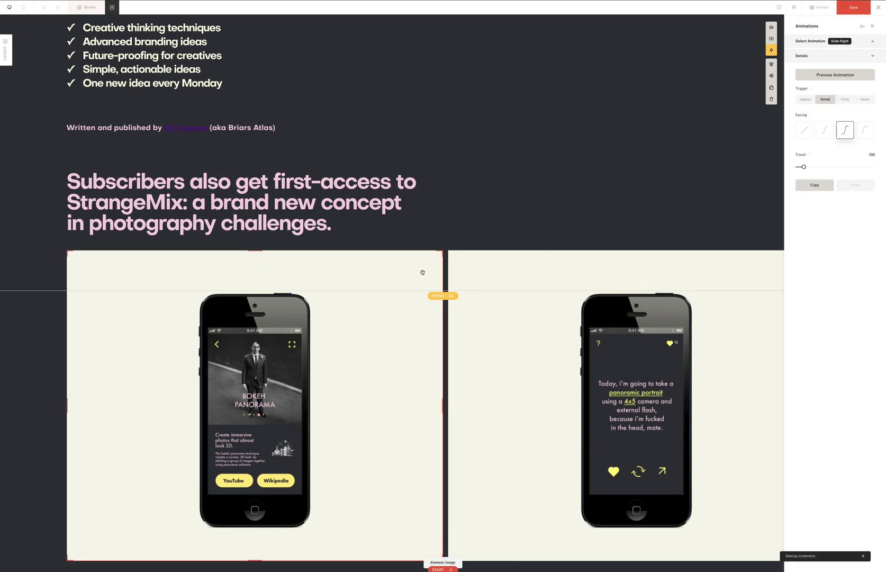
left_click(341, 214)
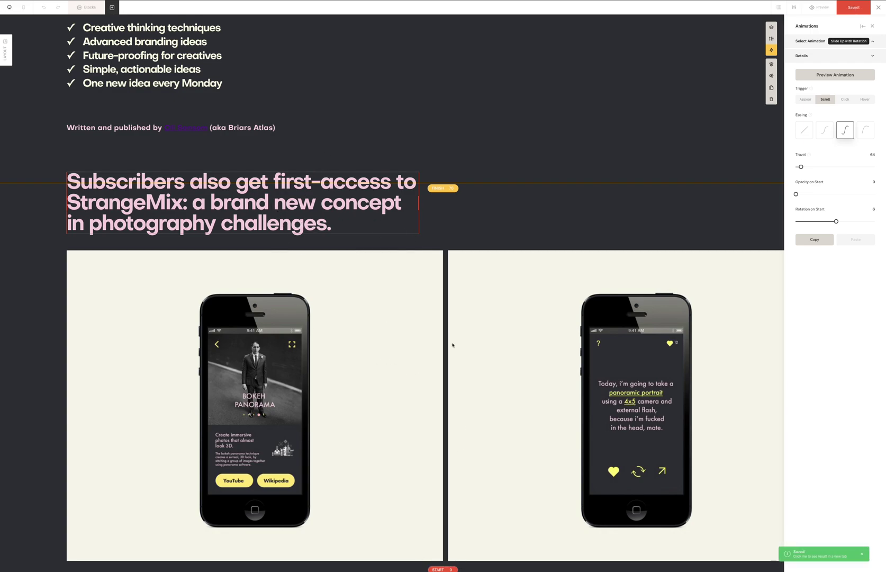
scroll(442, 251, "up", 3)
scroll(448, 357, "down", 3)
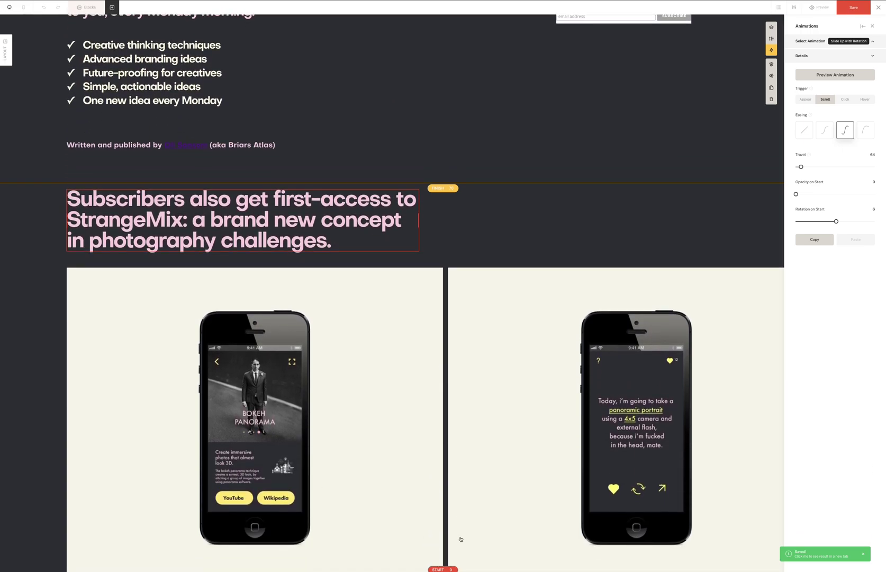
scroll(372, 279, "up", 1)
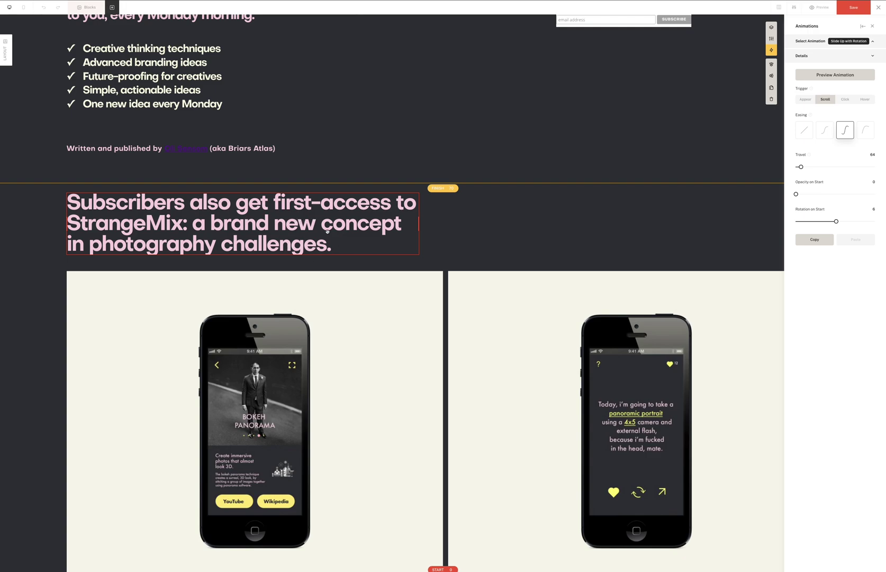
Preview the Bokeh Panorama image's Slide Right and the panoramic portrait image's Slide Up animations to compare their motion
left_click(290, 292)
left_click(506, 330)
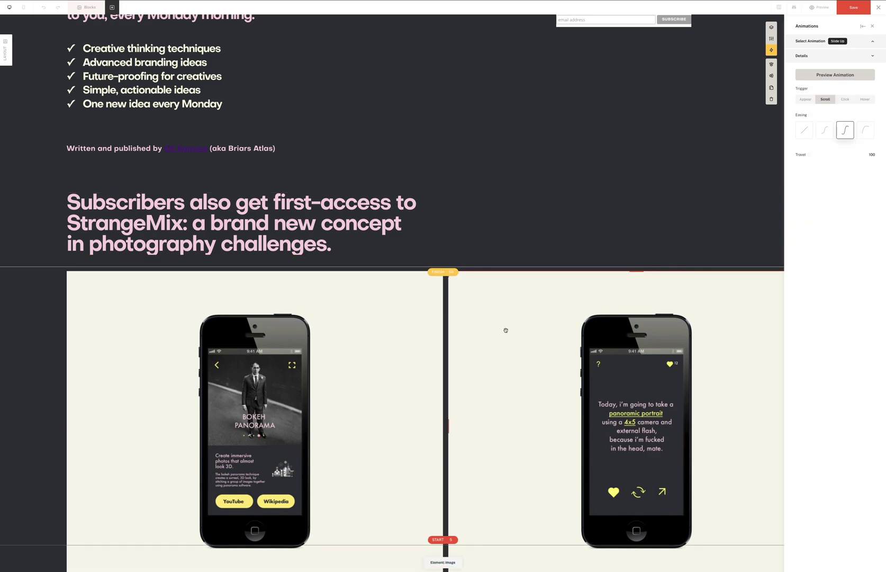
left_click(339, 374)
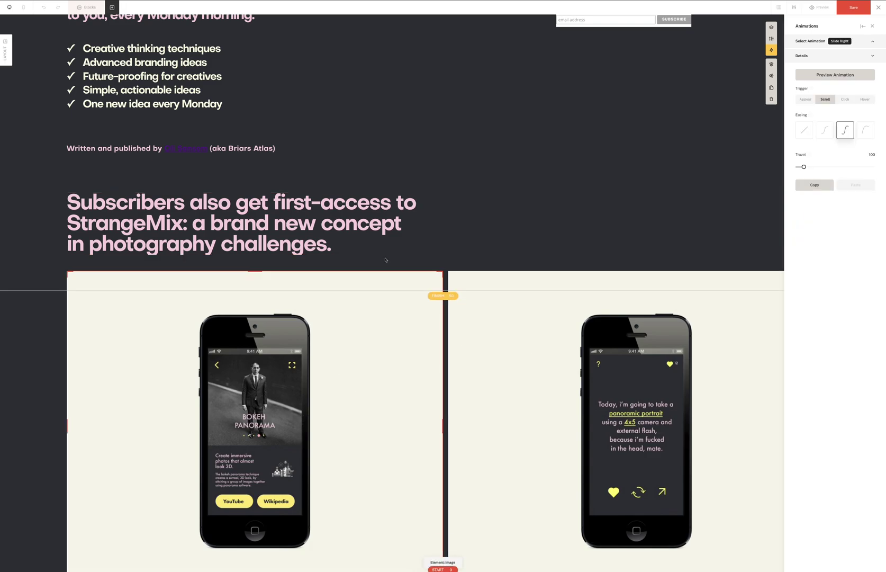
left_click(832, 75)
left_click(538, 349)
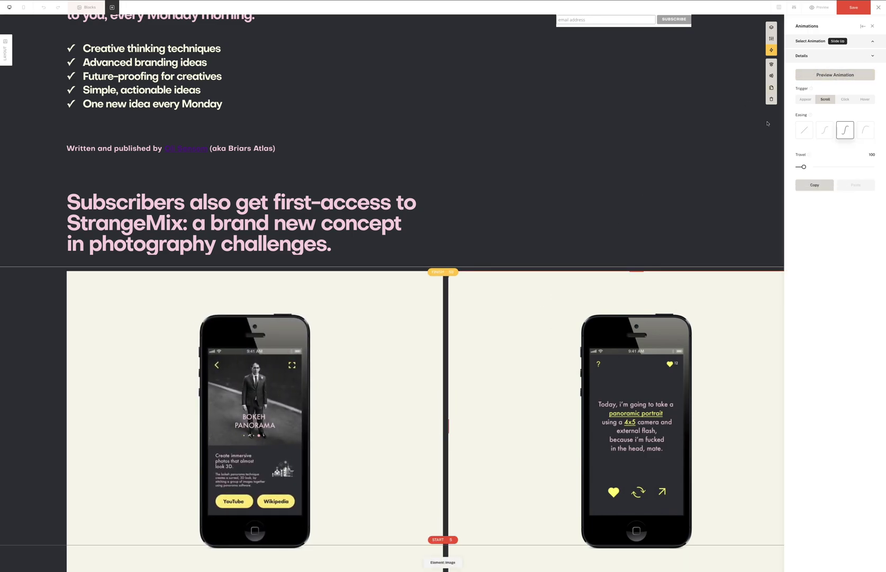
left_click(835, 74)
left_click(417, 345)
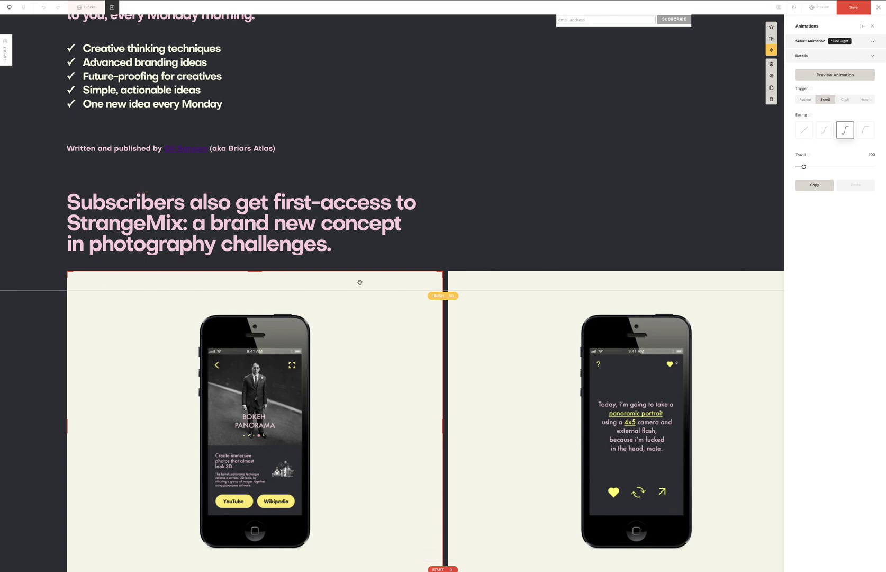
left_click(835, 75)
Compare the scroll Start and Finish markers of the panoramic portrait and Bokeh Panorama phone images
left_click(496, 337)
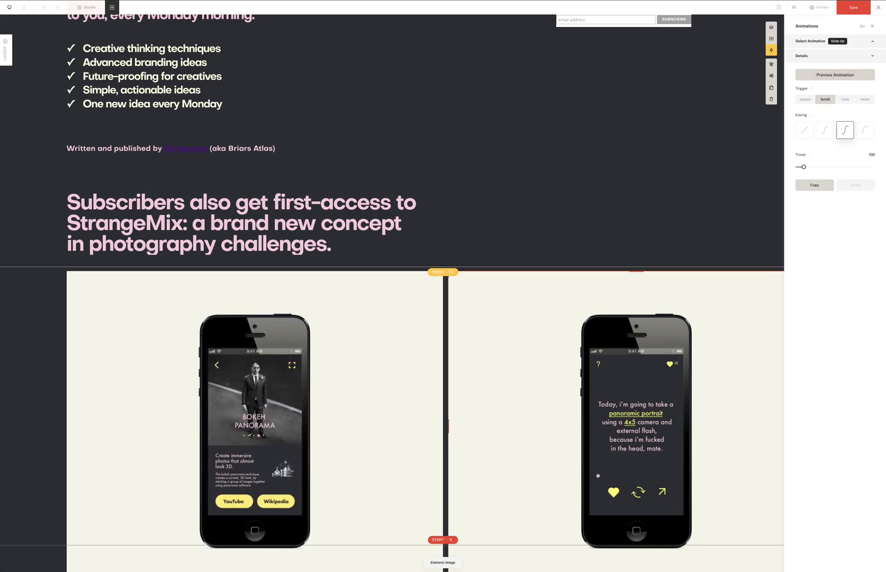
mouse_move(450, 539)
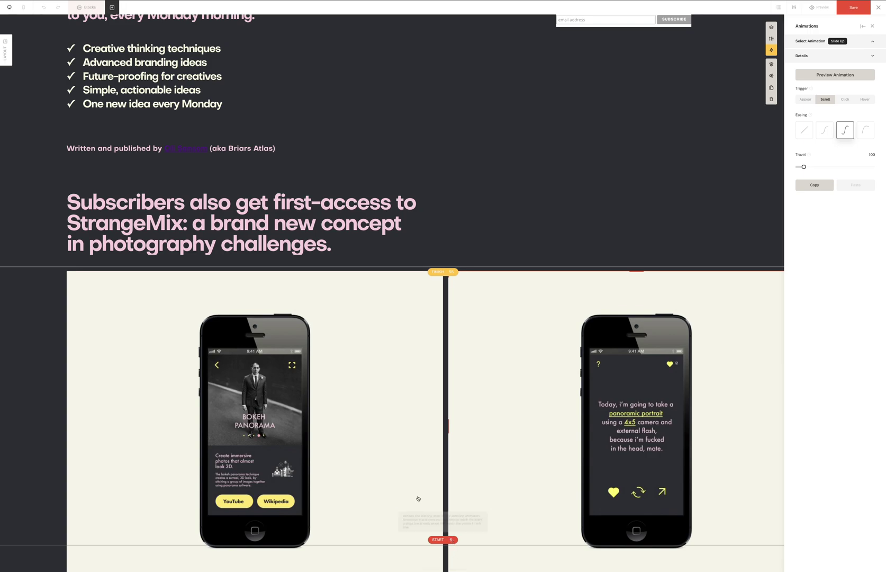
left_click(436, 559)
mouse_move(446, 569)
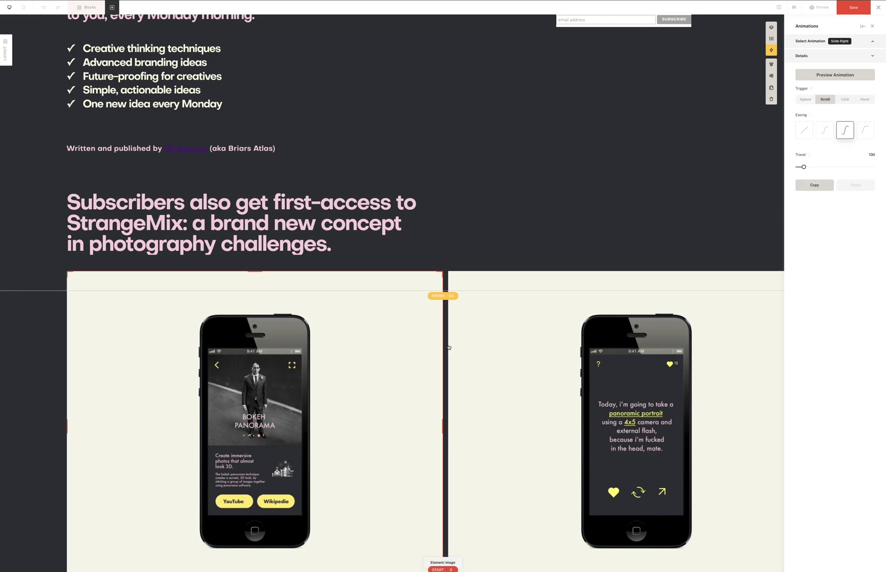
left_click(464, 310)
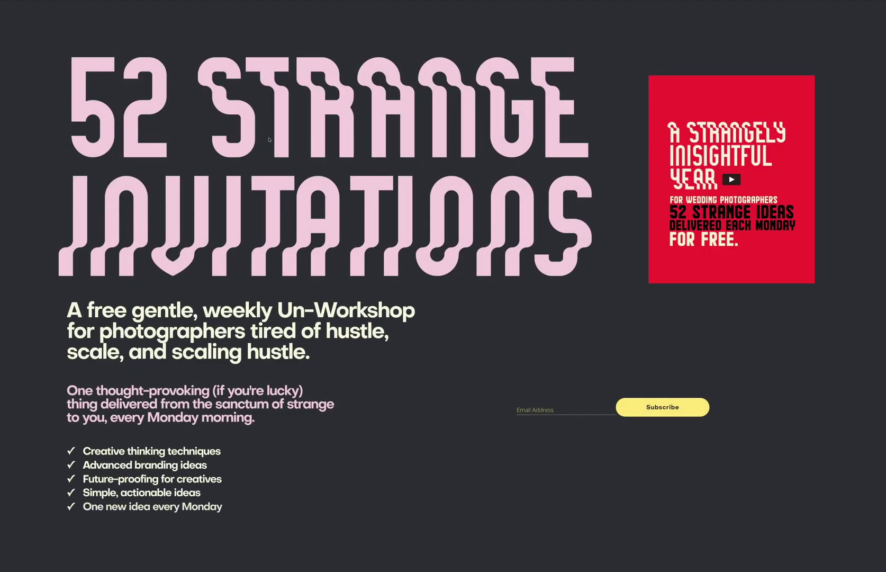
Examine the heading and phone image scroll animations on the live page by going through it in both directions
scroll(382, 262, "down", 5)
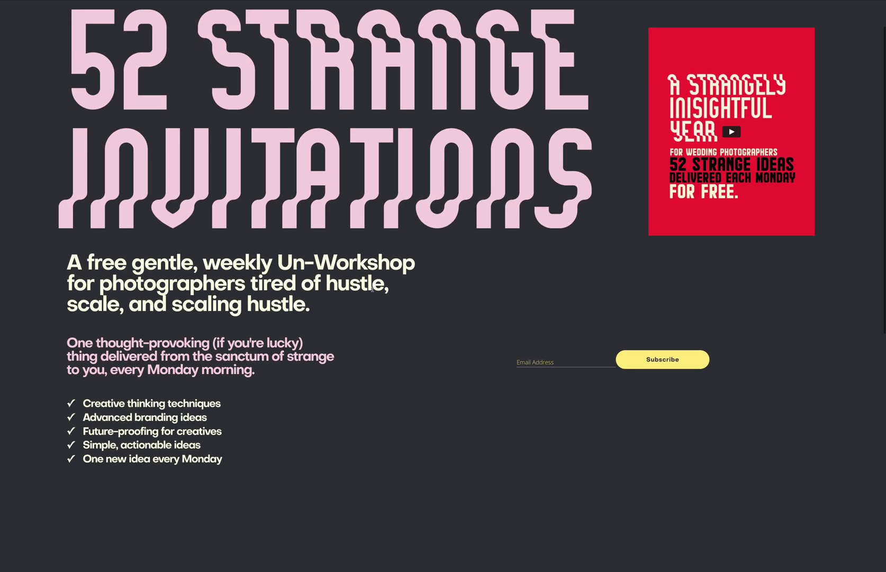
scroll(334, 351, "down", 3)
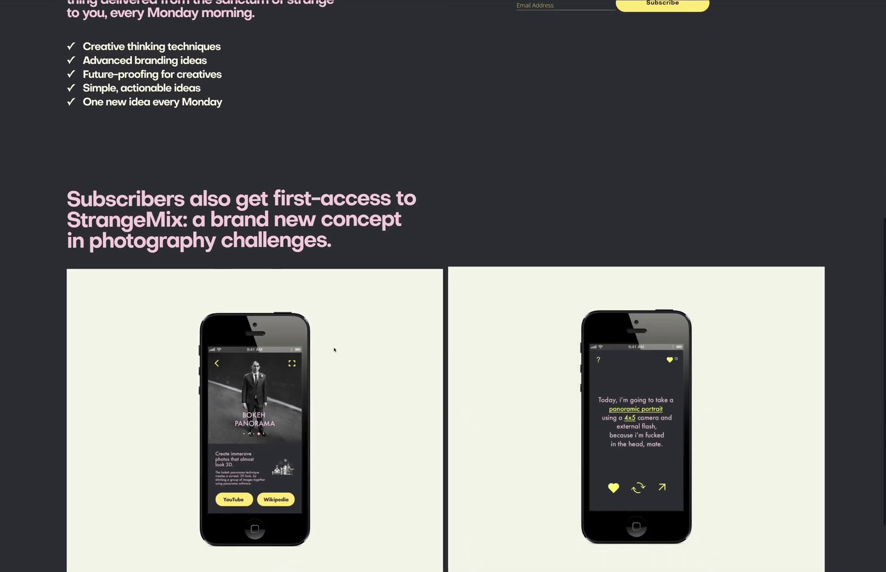
scroll(334, 350, "up", 5)
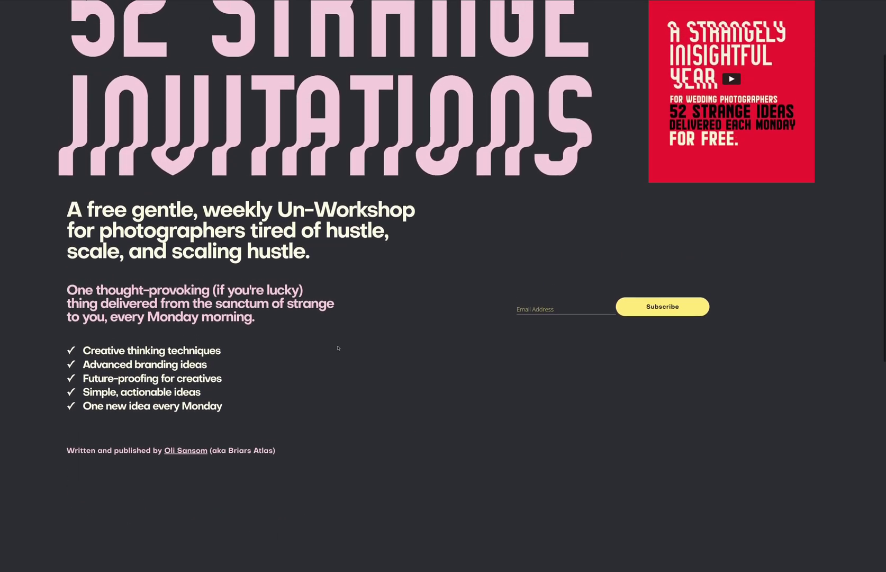
scroll(337, 347, "down", 6)
scroll(336, 348, "up", 7)
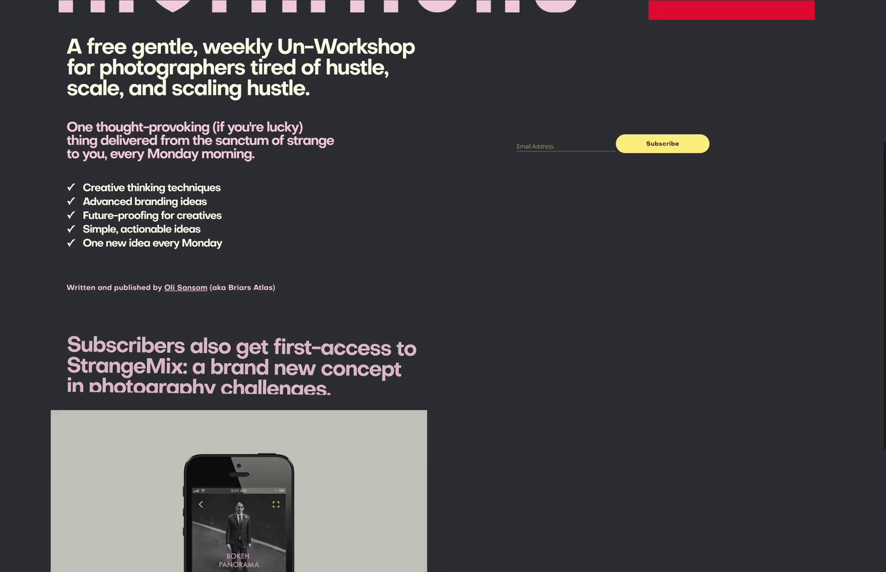
scroll(337, 348, "down", 5)
scroll(338, 347, "down", 3)
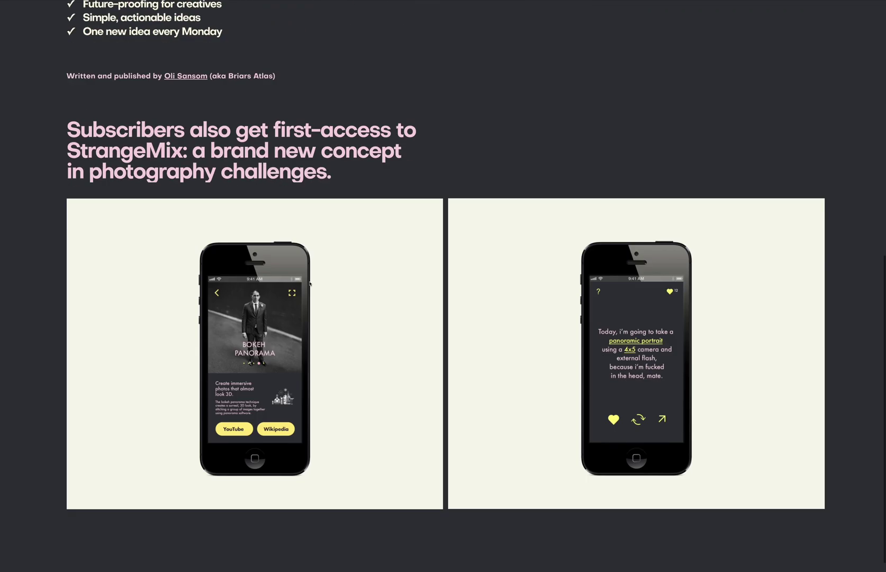
scroll(313, 280, "up", 9)
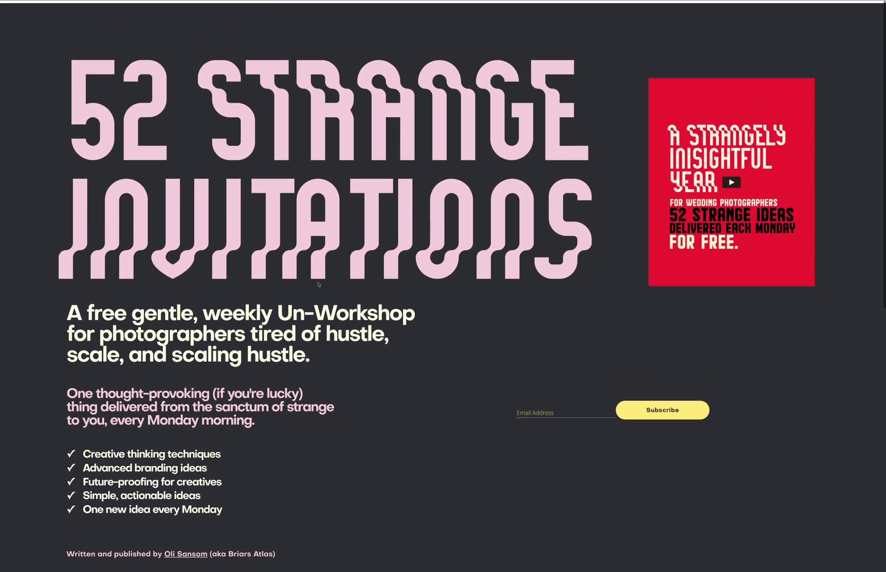